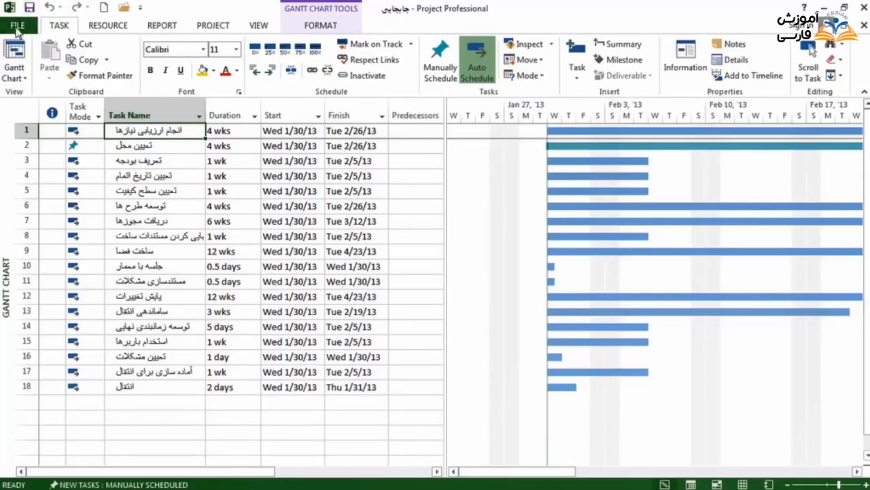
Save the changes to the current project file
left_click(17, 27)
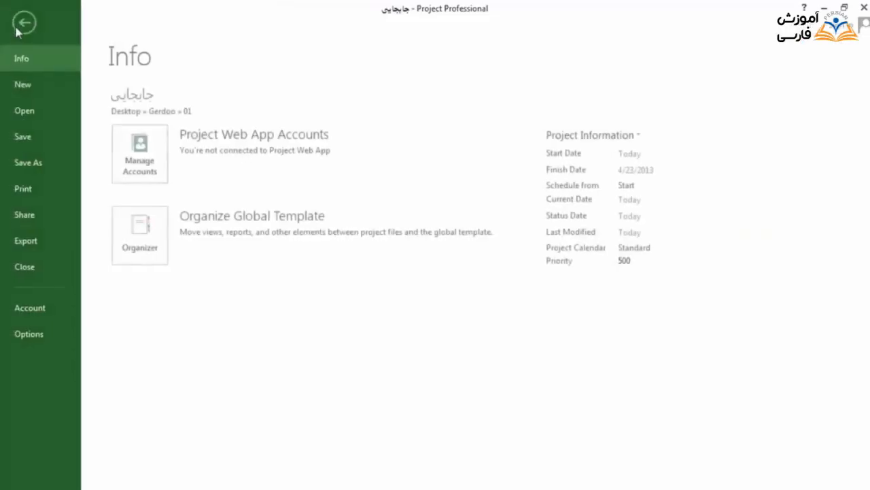
left_click(50, 136)
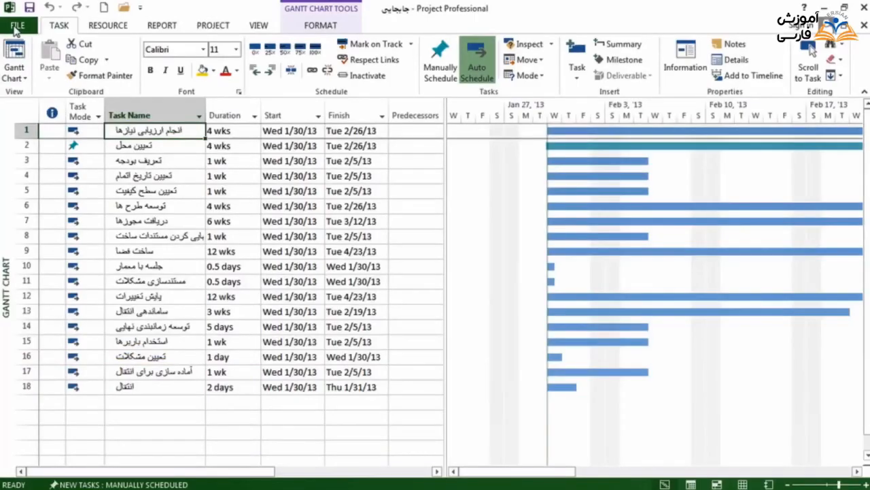
Save a copy of the project to the Desktop under the name "جابجایی - کپی"
left_click(16, 28)
left_click(60, 168)
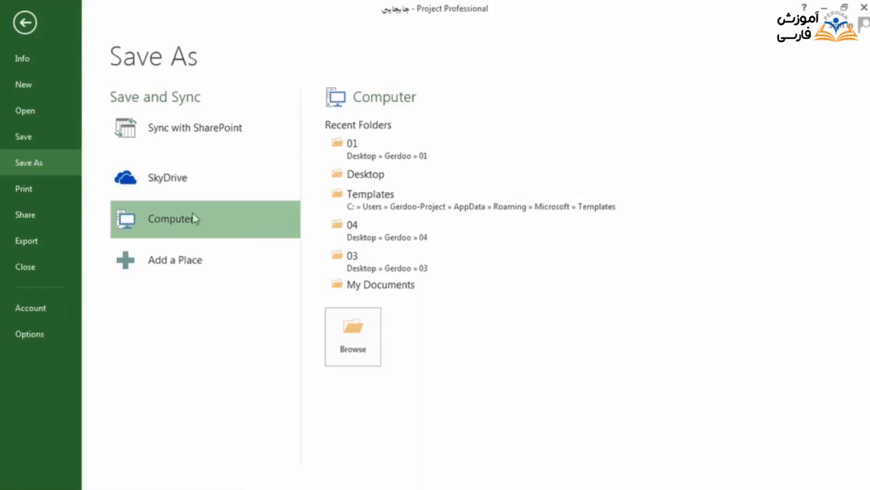
left_click(353, 359)
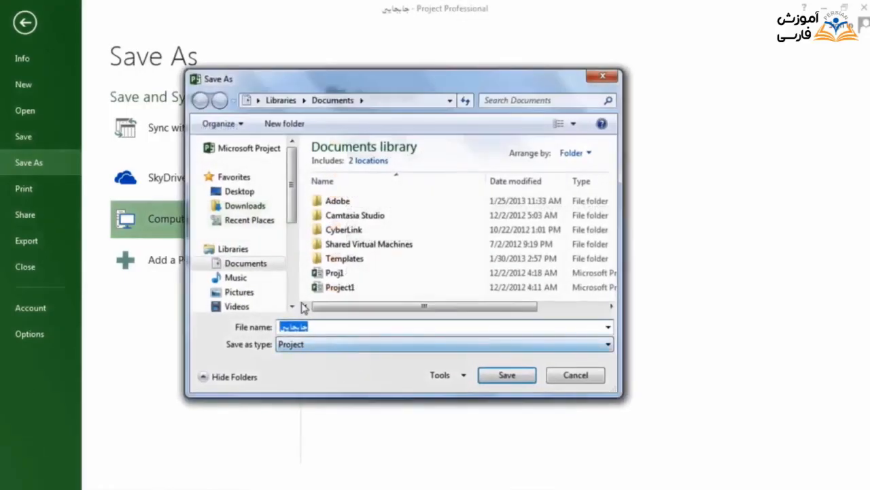
left_click(245, 193)
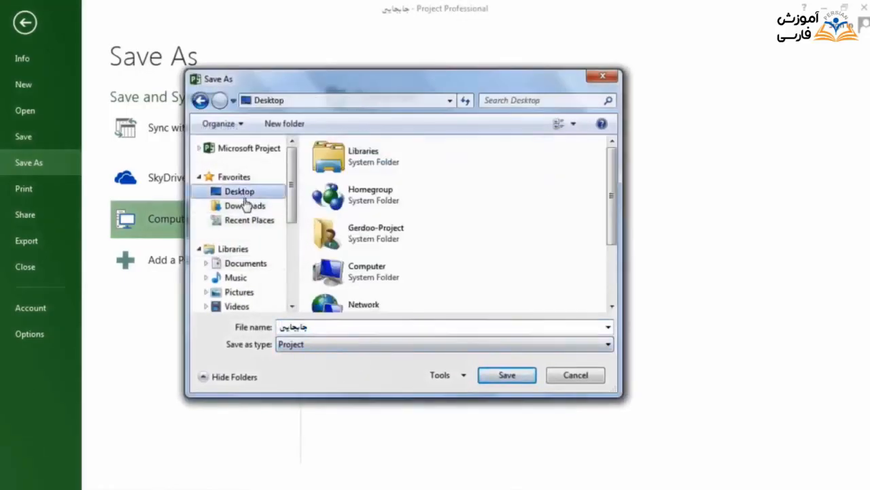
double_click(282, 328)
left_click(282, 327)
key("Left")
key("Left")
key("Left")
key("Left")
key("Left")
key("Left")
key("Left")
type("-")
key("alt+shift")
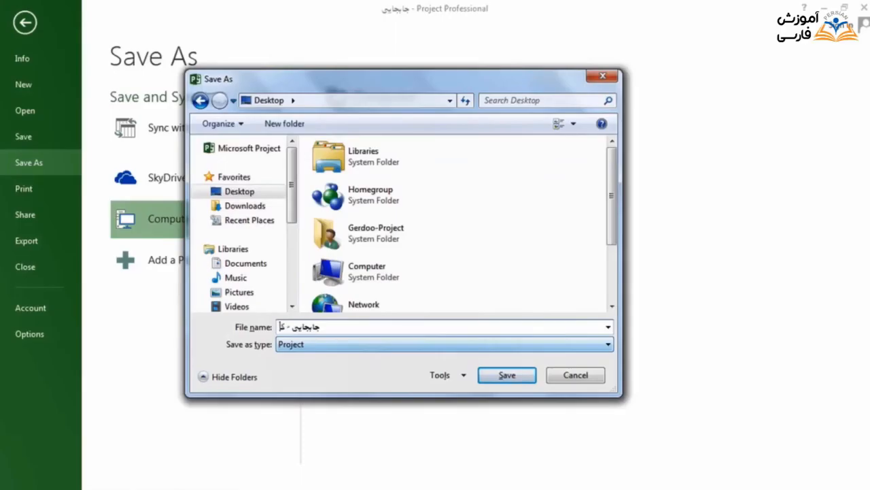
type("کپی")
left_click(506, 378)
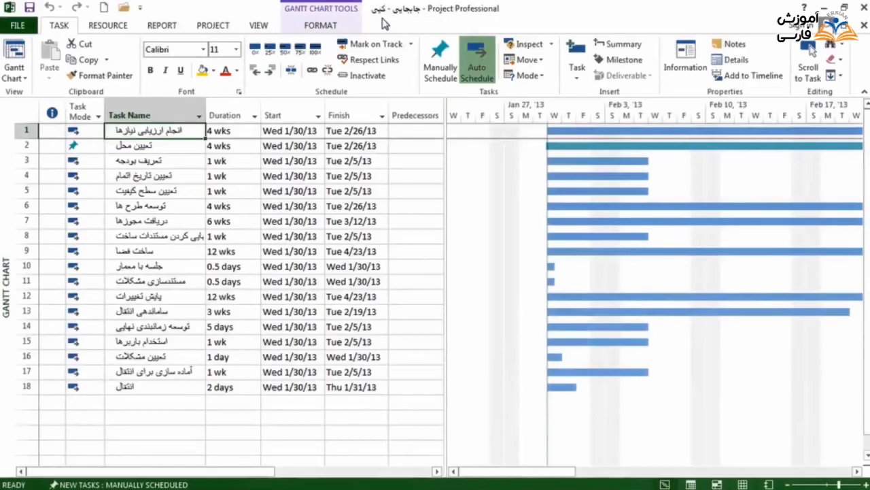
Save the project to the Desktop in Microsoft Project 2007 format as "جابجایی - 2007", accepting the compatibility changes
left_click(15, 27)
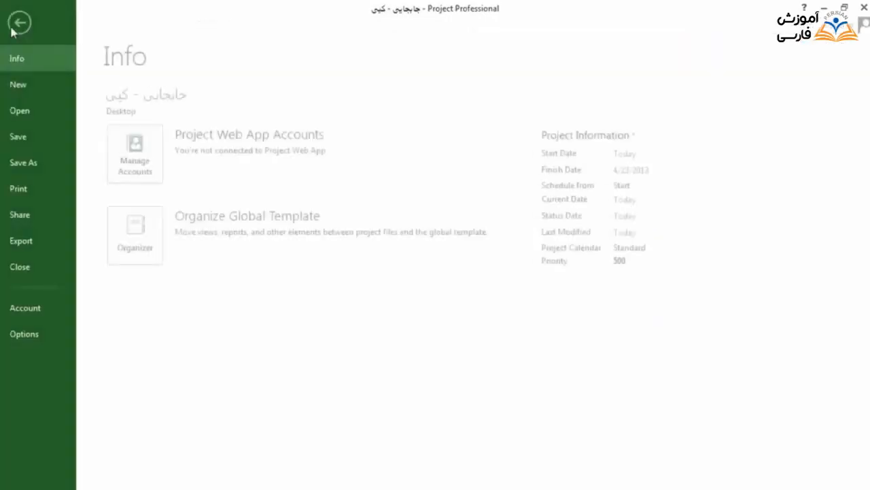
left_click(61, 167)
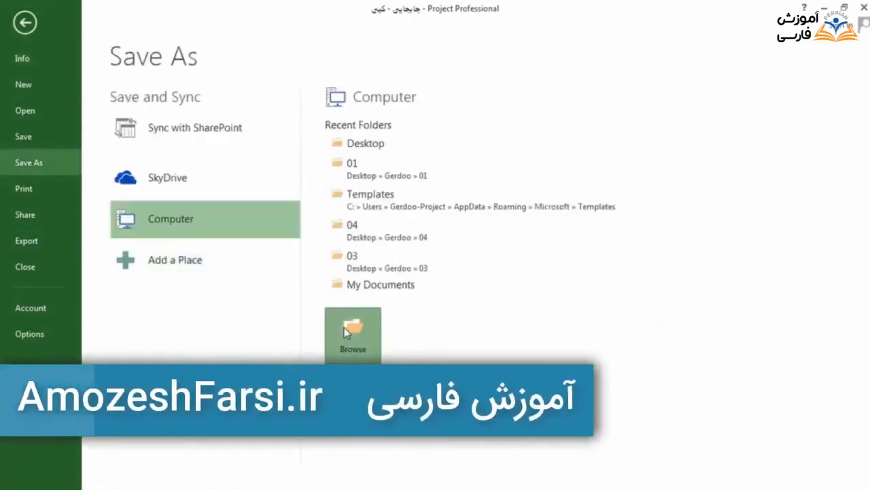
left_click(346, 331)
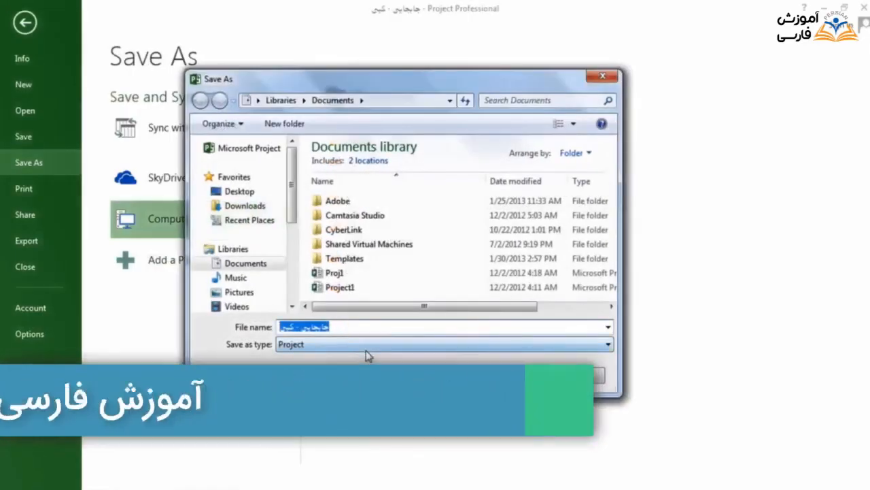
left_click(245, 191)
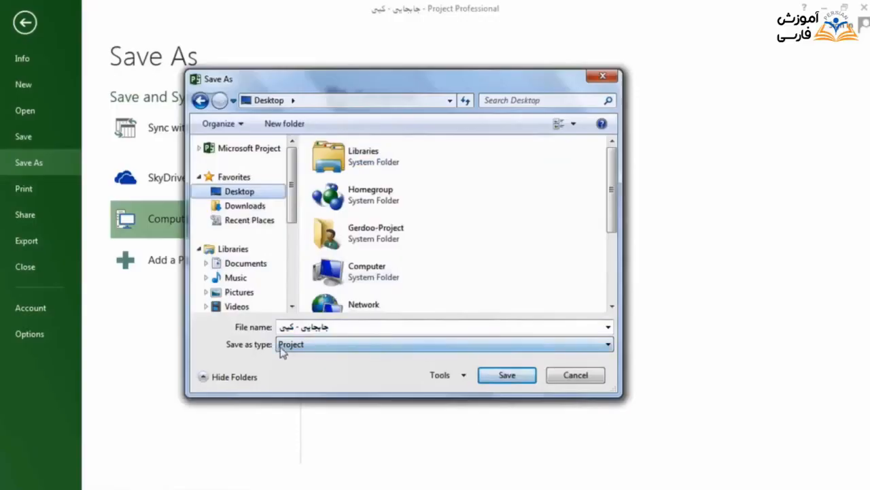
left_click(352, 345)
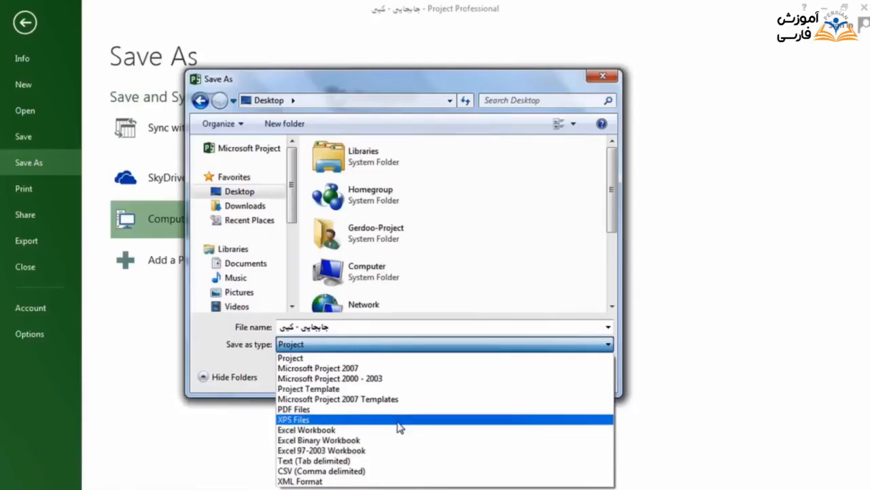
left_click(419, 368)
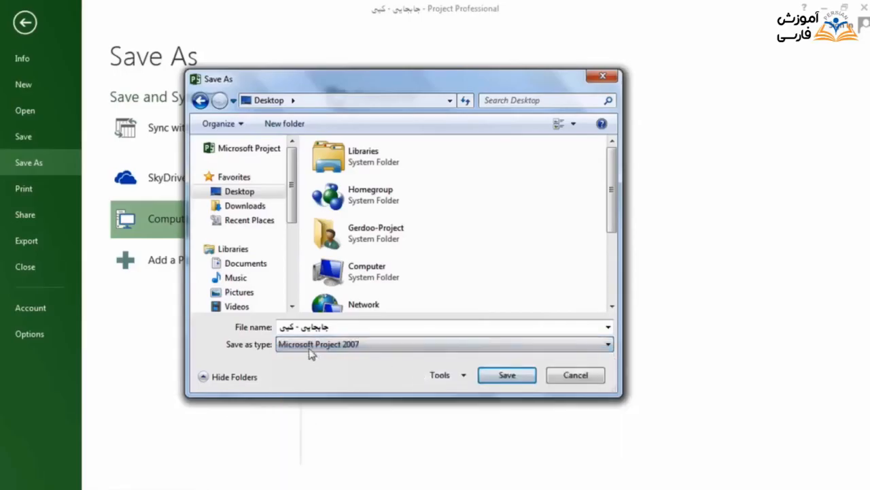
double_click(287, 327)
type("2007")
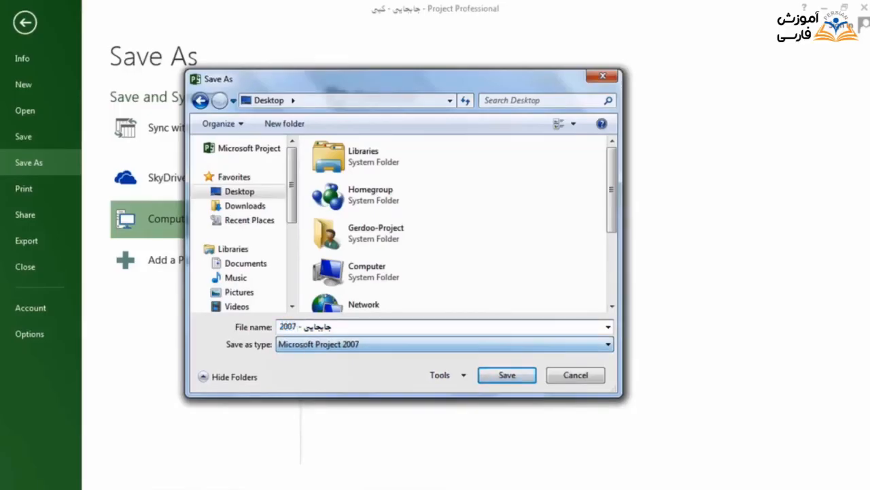
left_click(497, 376)
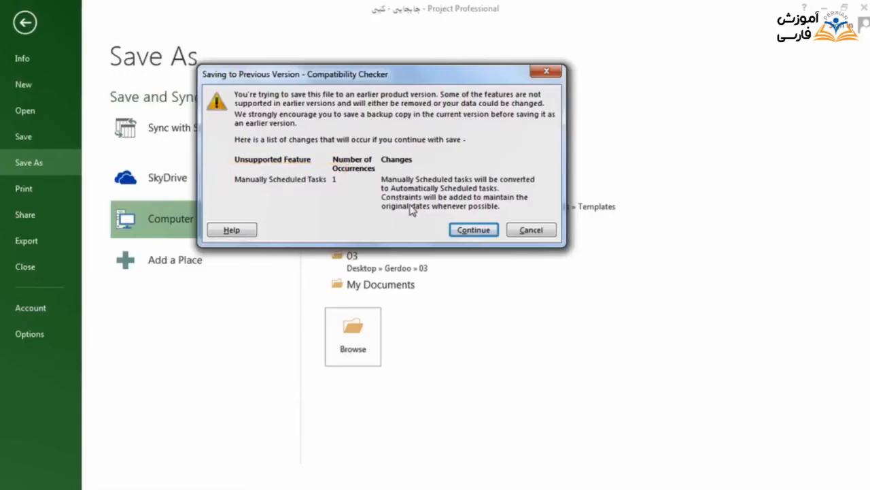
left_click(469, 229)
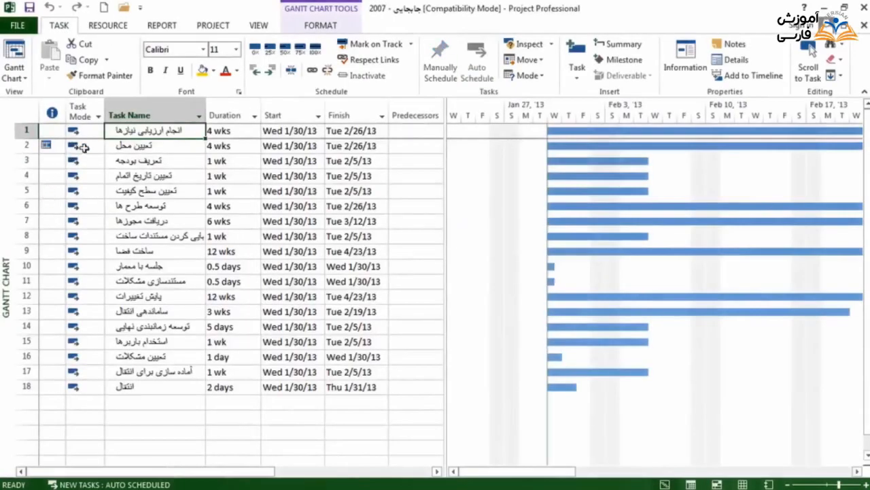
Check the scheduling mode of task 2 in the 2007-format file
left_click(148, 147)
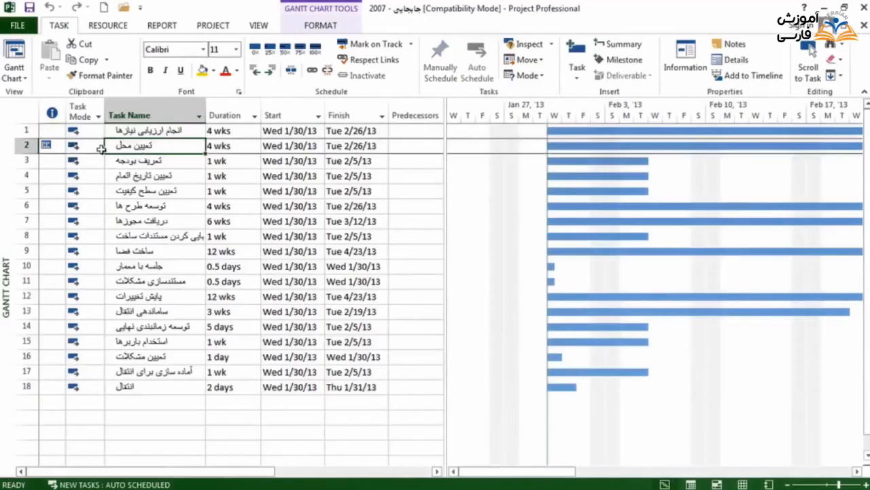
mouse_move(89, 150)
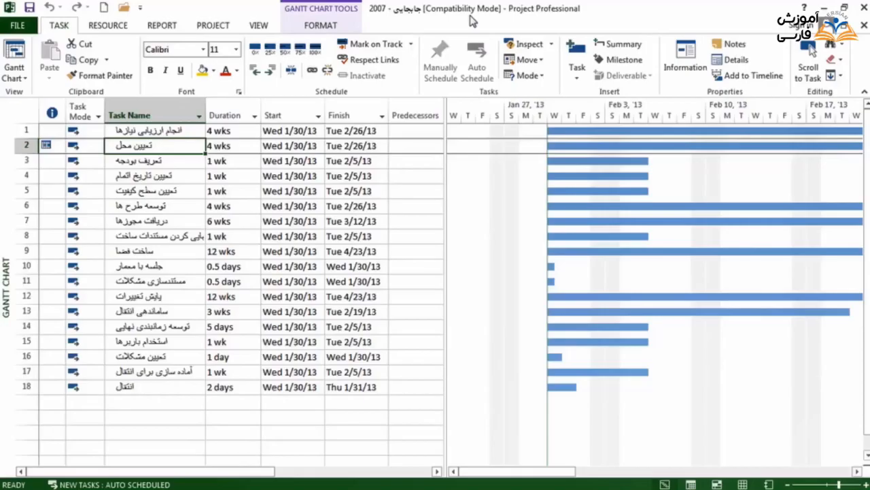
Review the password fields in the general save options and try Read-only recommended, cancelling both the options and the save
left_click(8, 28)
left_click(62, 157)
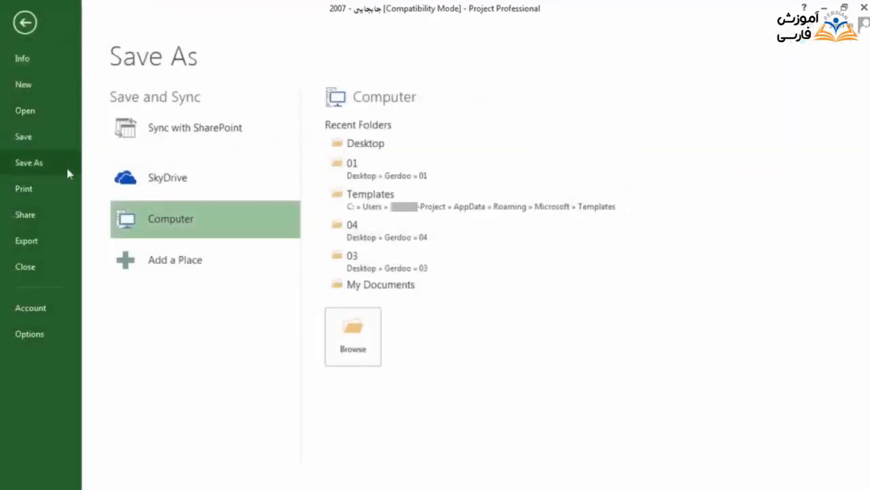
left_click(370, 329)
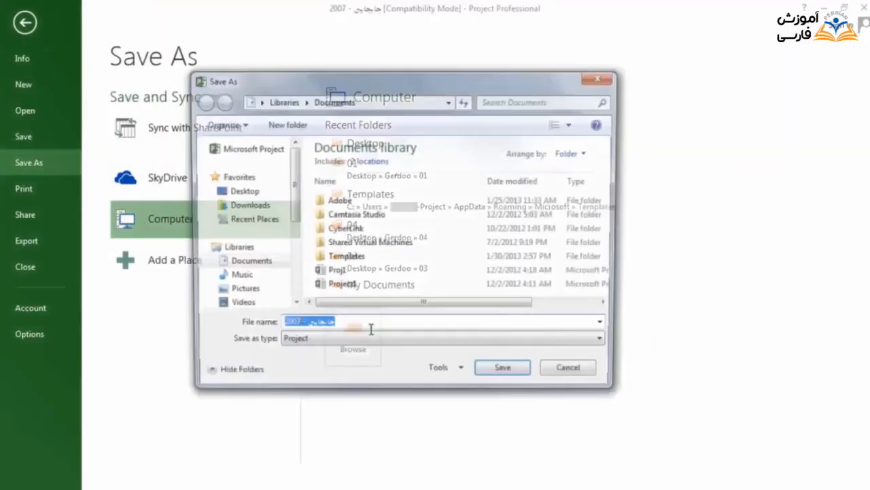
left_click(462, 378)
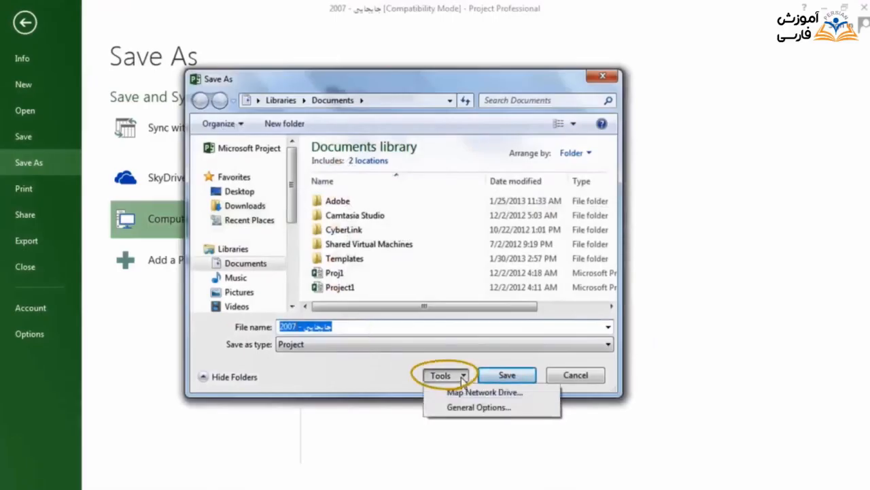
left_click(534, 410)
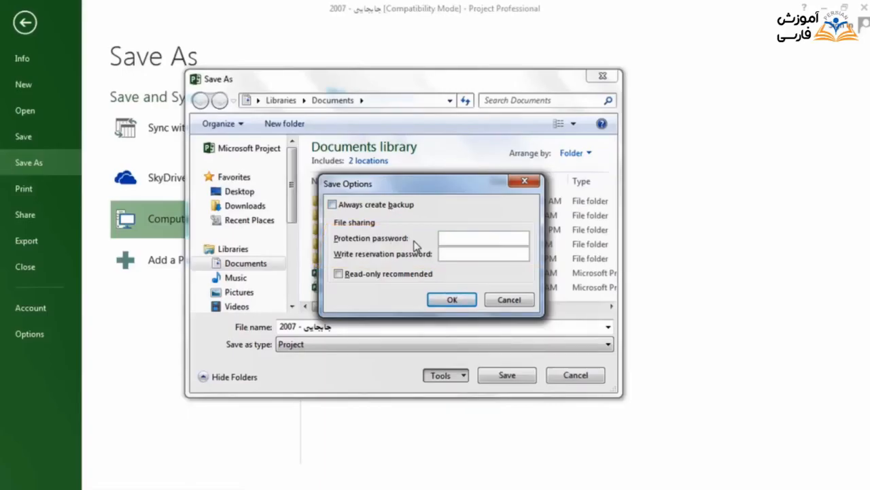
left_click(452, 238)
left_click(456, 254)
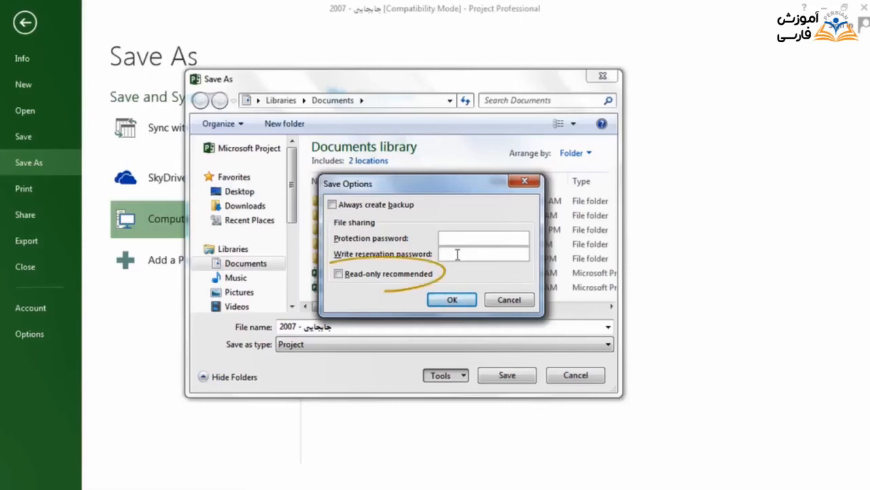
left_click(340, 274)
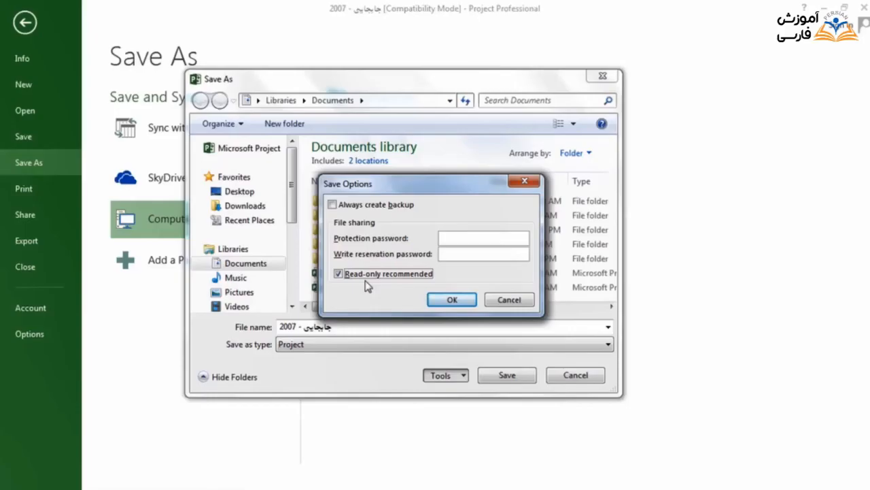
left_click(509, 301)
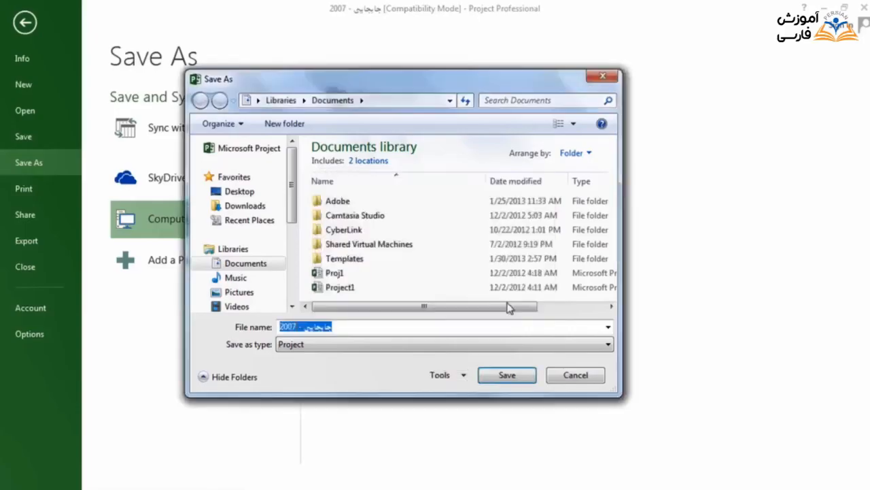
left_click(570, 378)
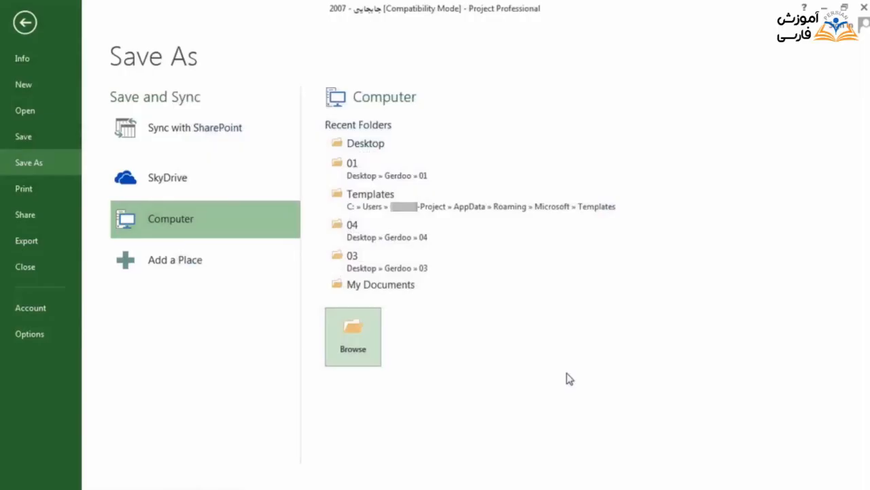
Review the default file formats in the program's save options and try the auto save every 10 minutes setting
left_click(21, 342)
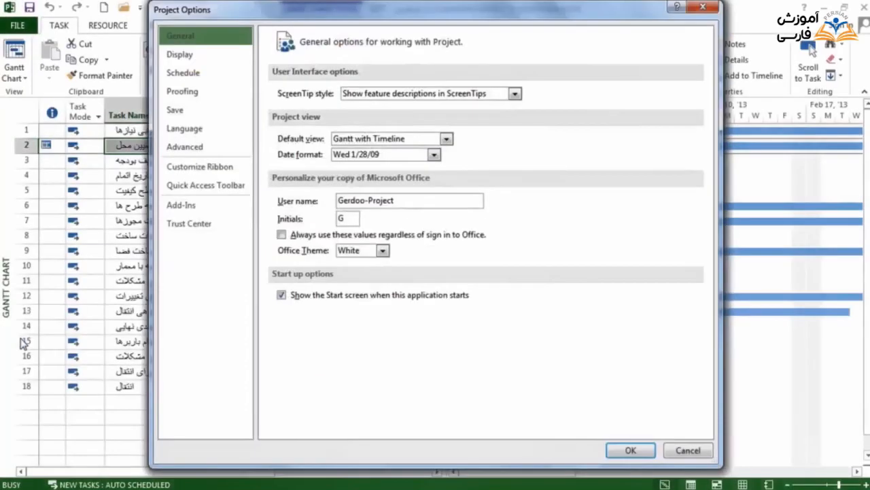
left_click(246, 116)
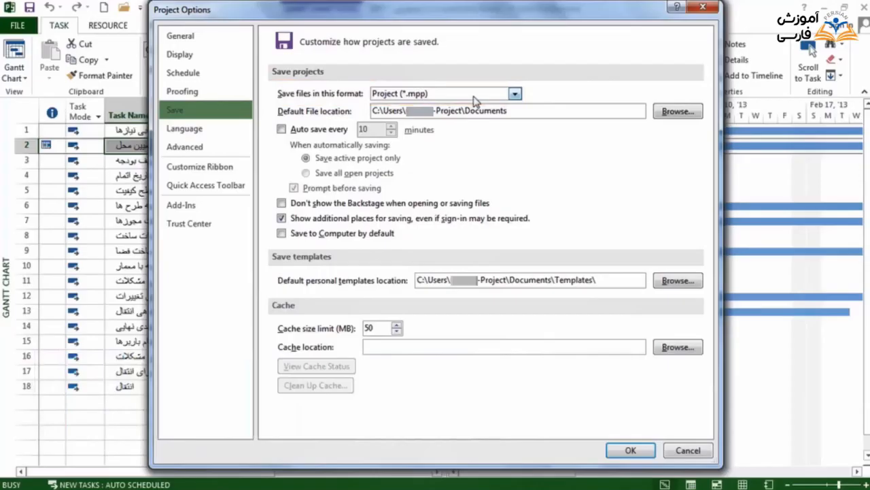
left_click(475, 96)
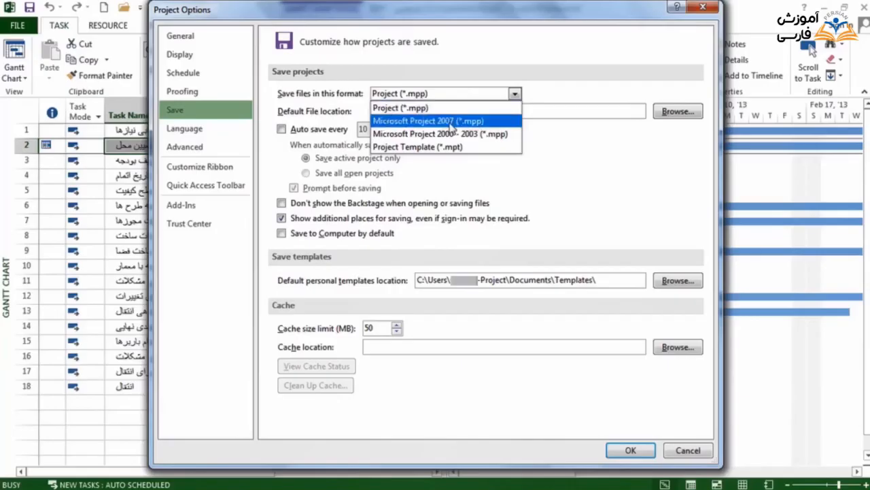
left_click(443, 78)
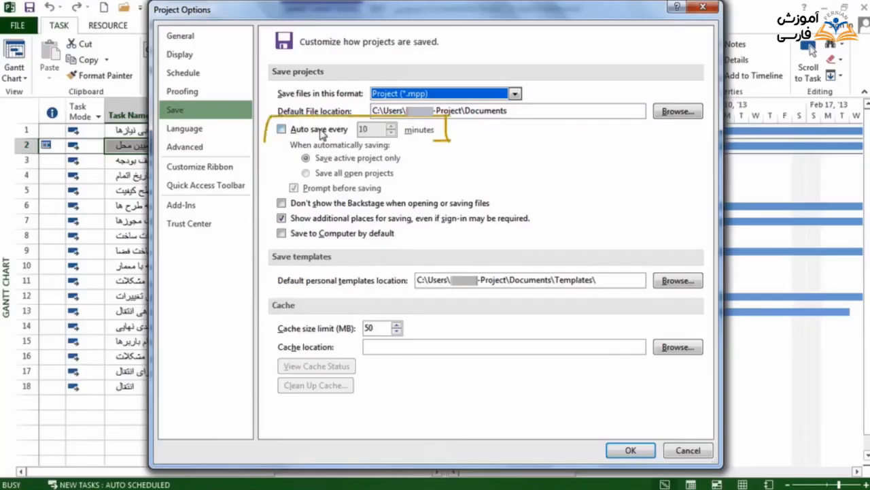
left_click(282, 130)
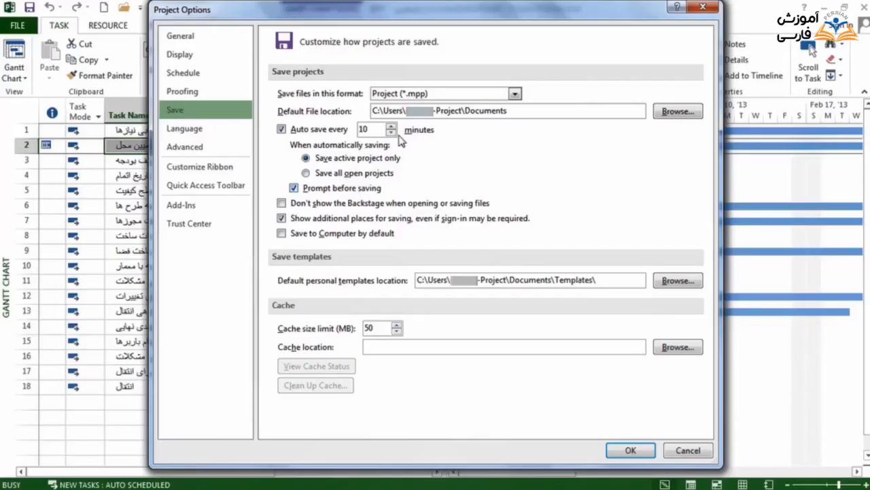
left_click(281, 131)
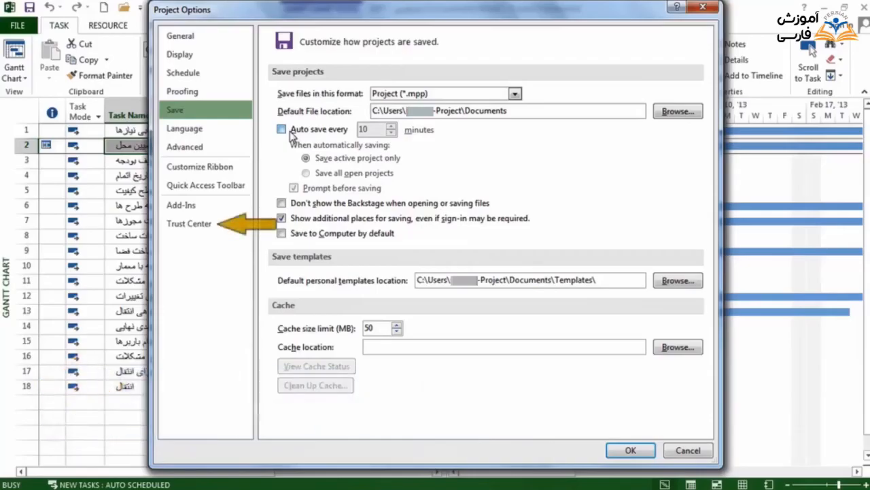
Set the Trust Center's legacy formats option to prompt when loading files with legacy or non-default file format
left_click(189, 223)
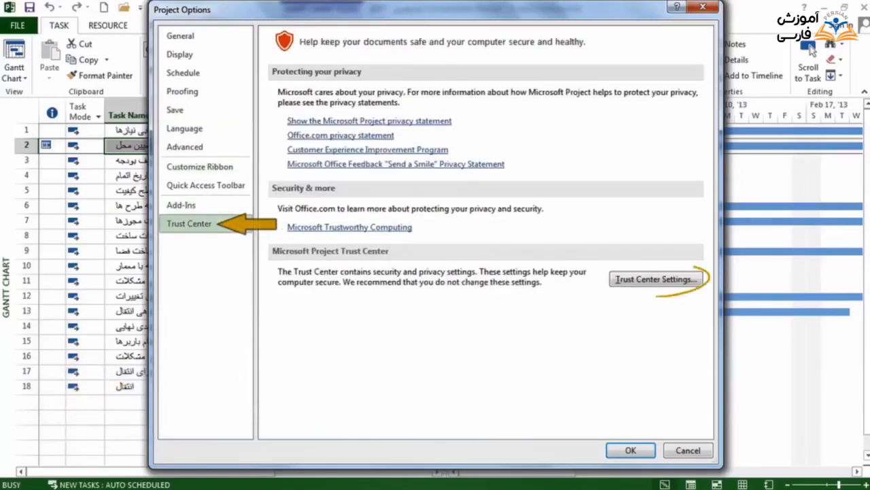
left_click(690, 281)
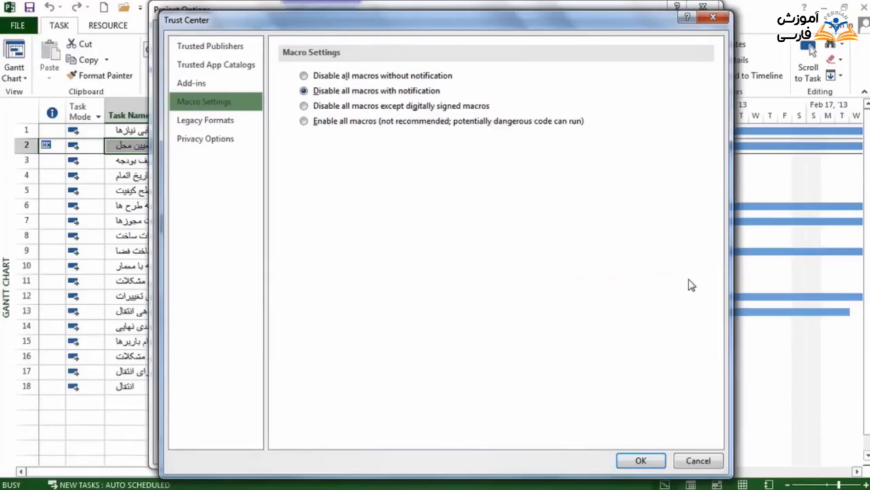
left_click(251, 126)
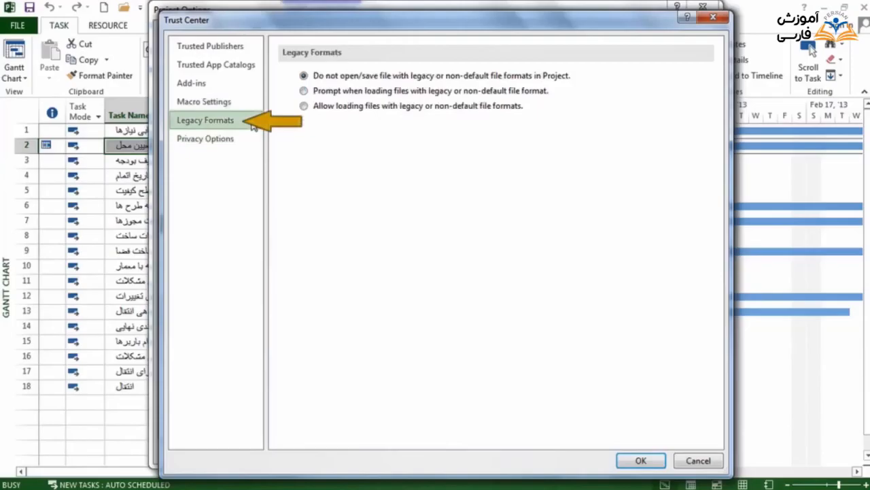
left_click(322, 95)
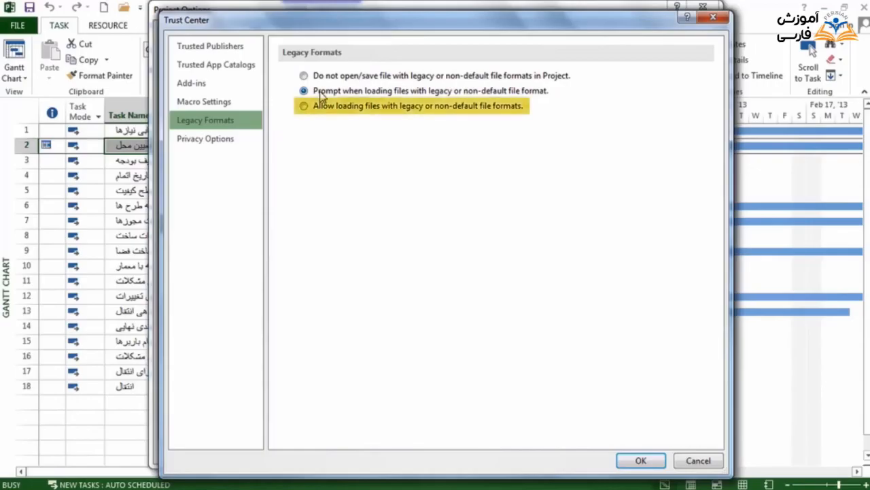
left_click(320, 110)
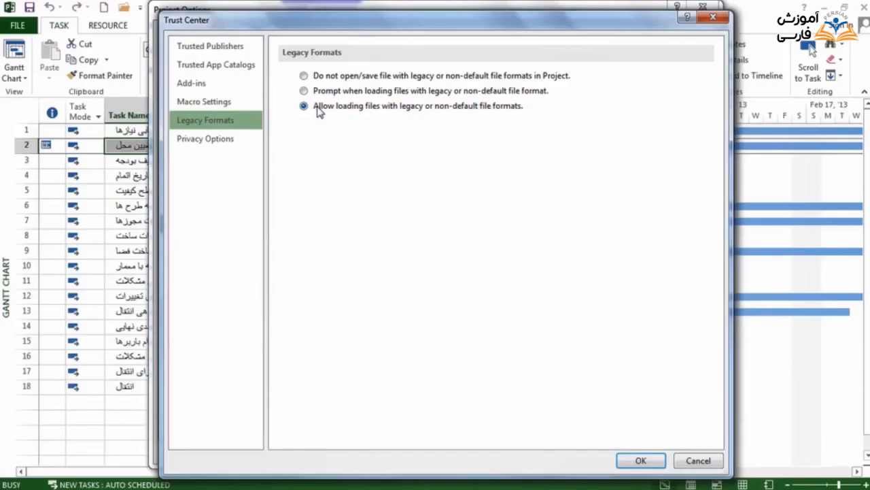
left_click(319, 92)
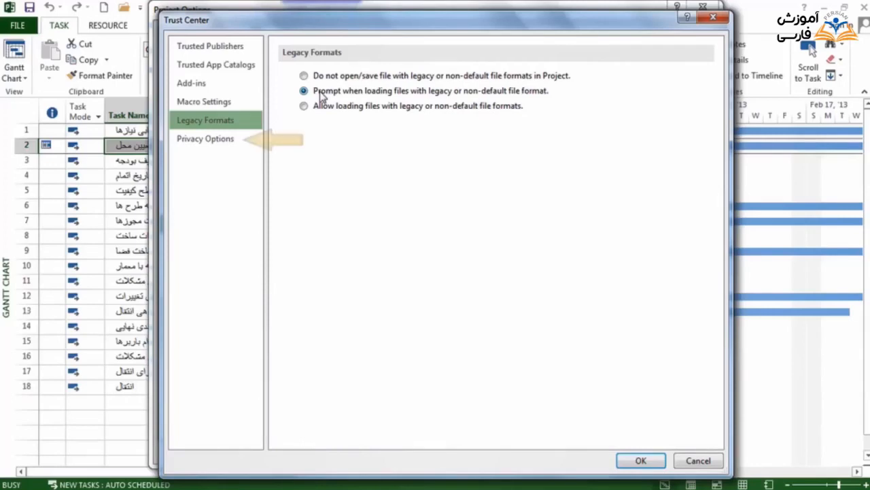
Enable removing personal information from file properties on save in the Trust Center privacy options, and accept all the option changes
left_click(238, 141)
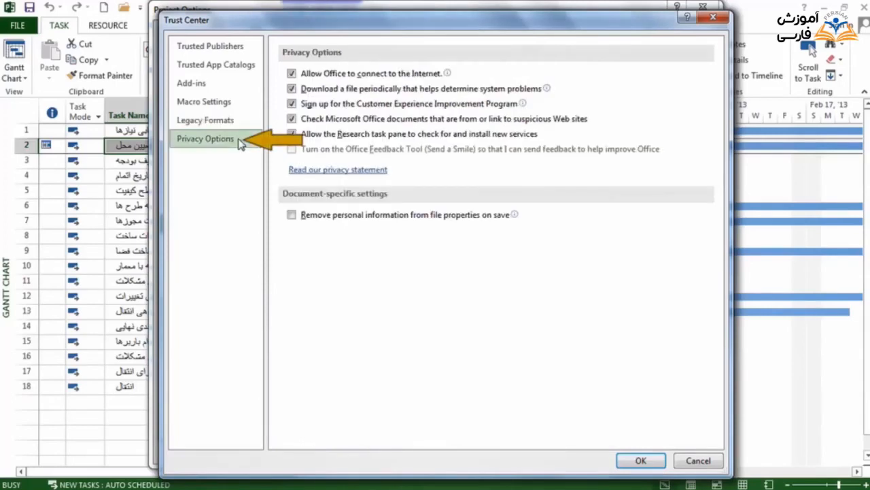
left_click(304, 219)
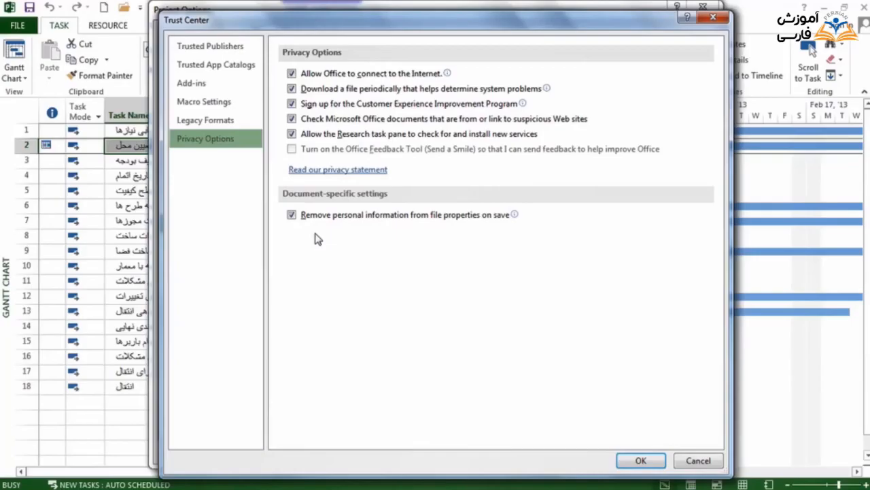
left_click(640, 460)
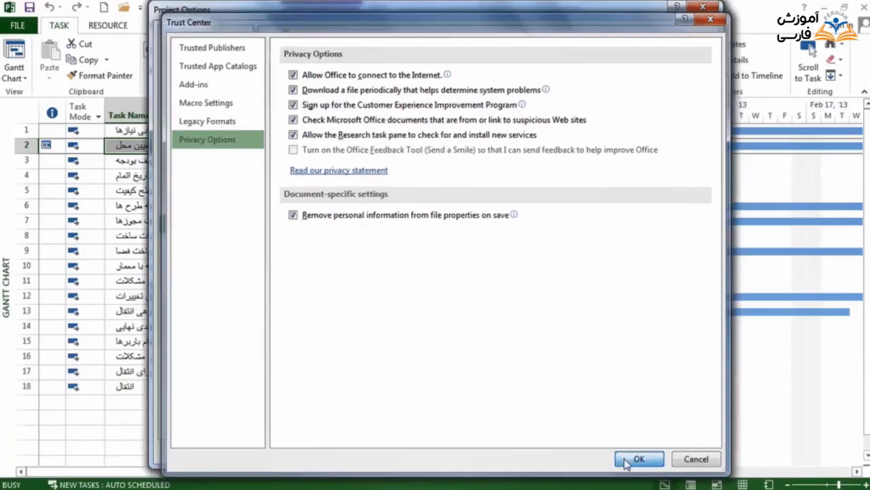
left_click(624, 454)
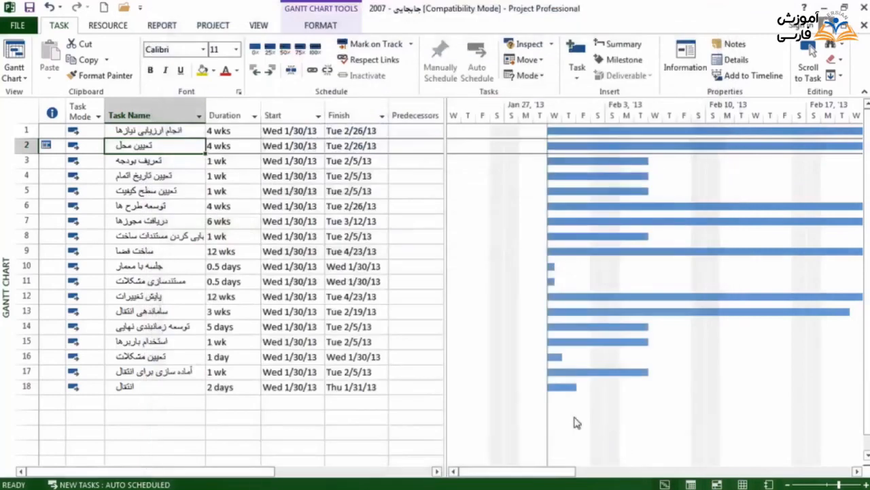